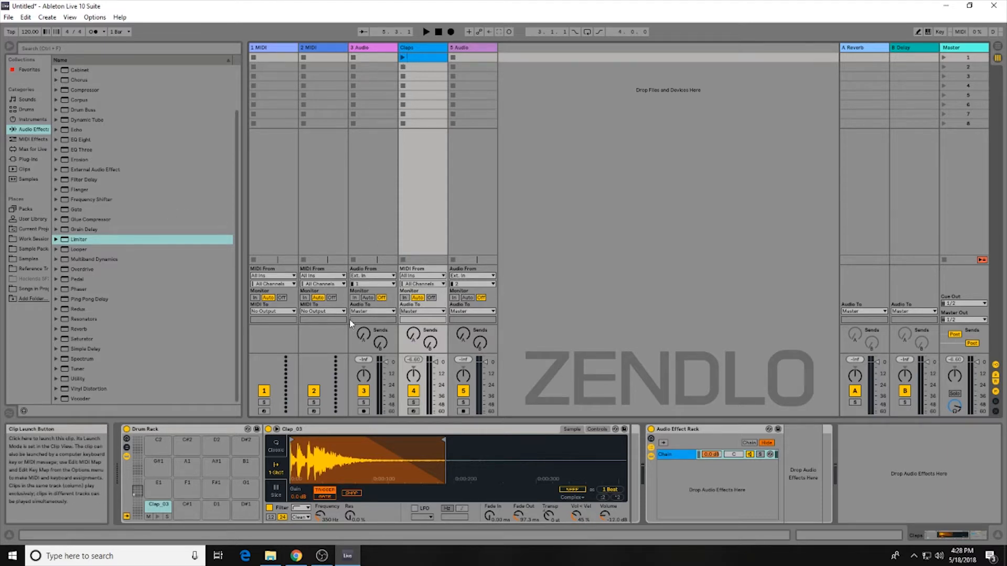
Audition the Clap_03 drum pad several times and reset the Claps track's peak level
{"action": "left_click", "coordinate": [157, 517]}
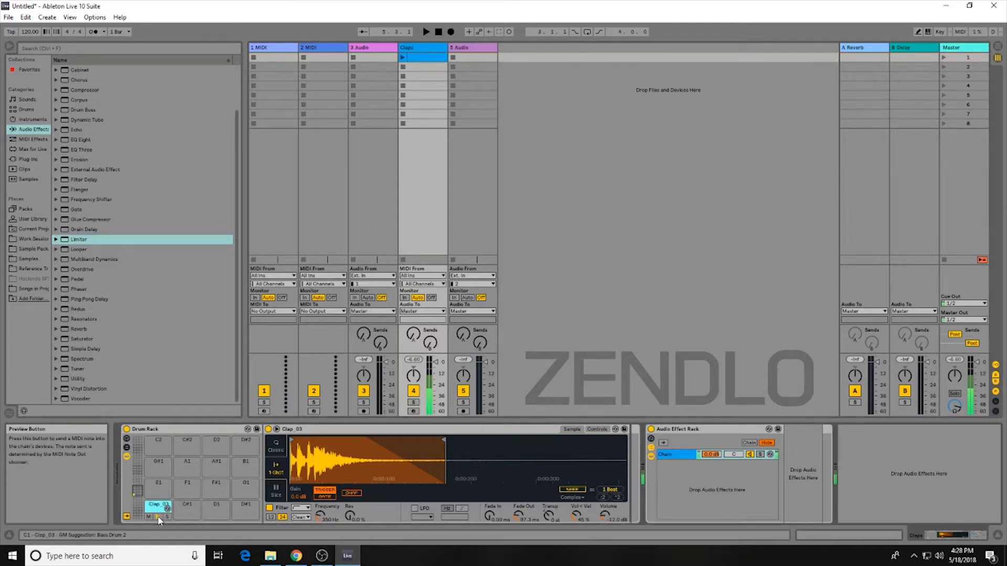
{"action": "left_click", "coordinate": [159, 517]}
{"action": "left_click", "coordinate": [158, 517]}
{"action": "left_click", "coordinate": [158, 517]}
{"action": "left_click", "coordinate": [159, 518]}
{"action": "left_click", "coordinate": [159, 518]}
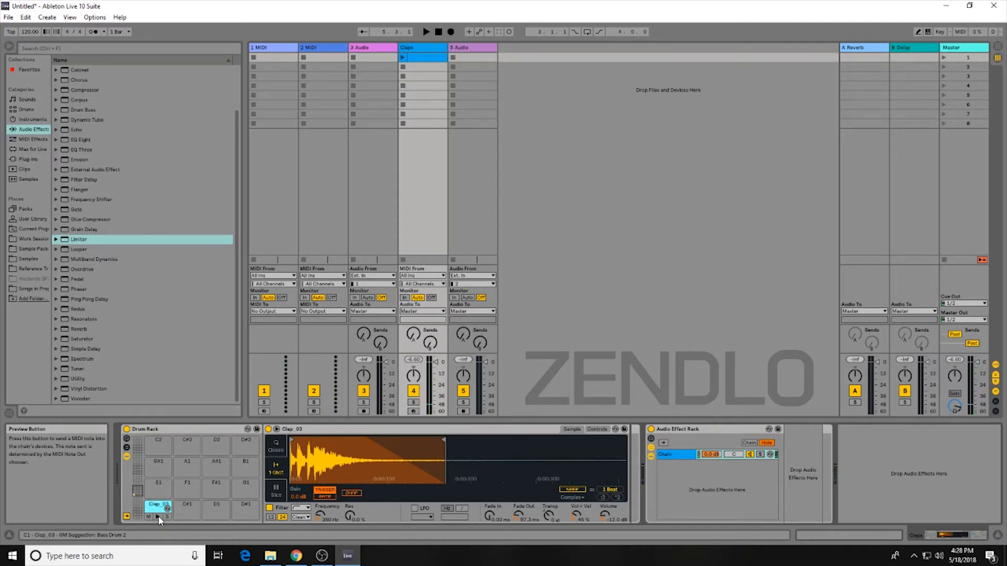
{"action": "left_click", "coordinate": [159, 517]}
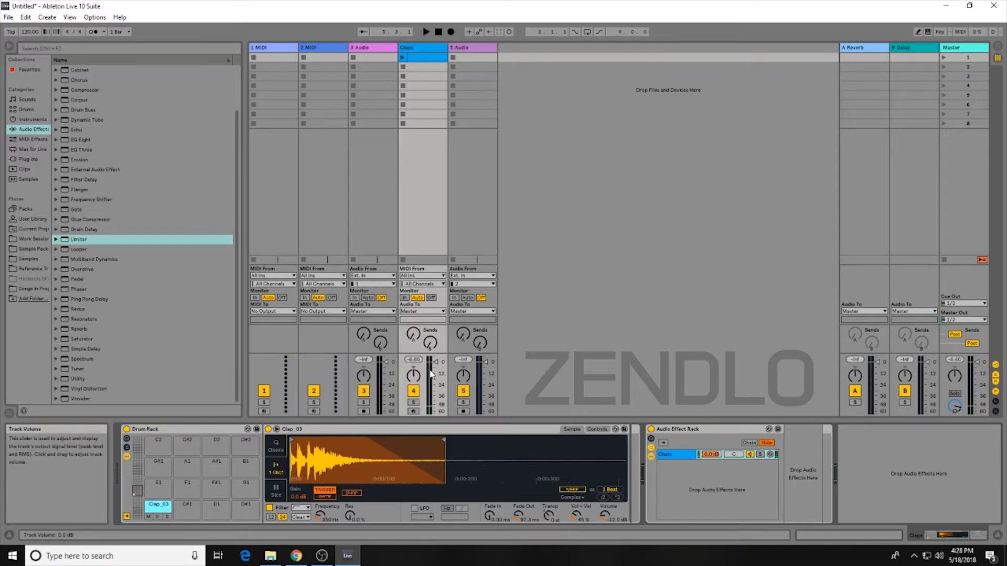
{"action": "left_click", "coordinate": [414, 360]}
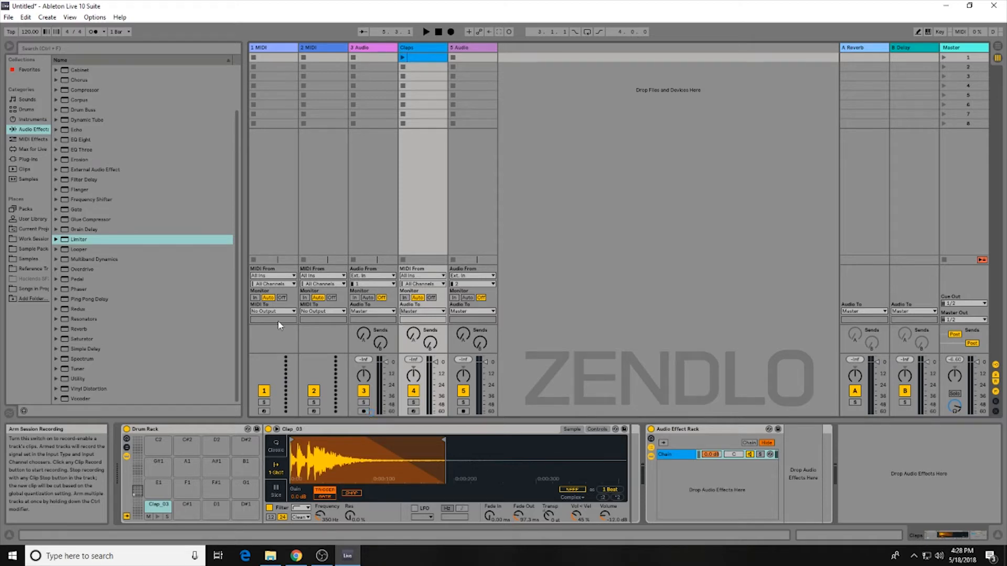
Add Overdrive to the Audio Effect Rack's chain on the Claps track and set its Dry/Wet to 0%
{"action": "left_click", "coordinate": [91, 270]}
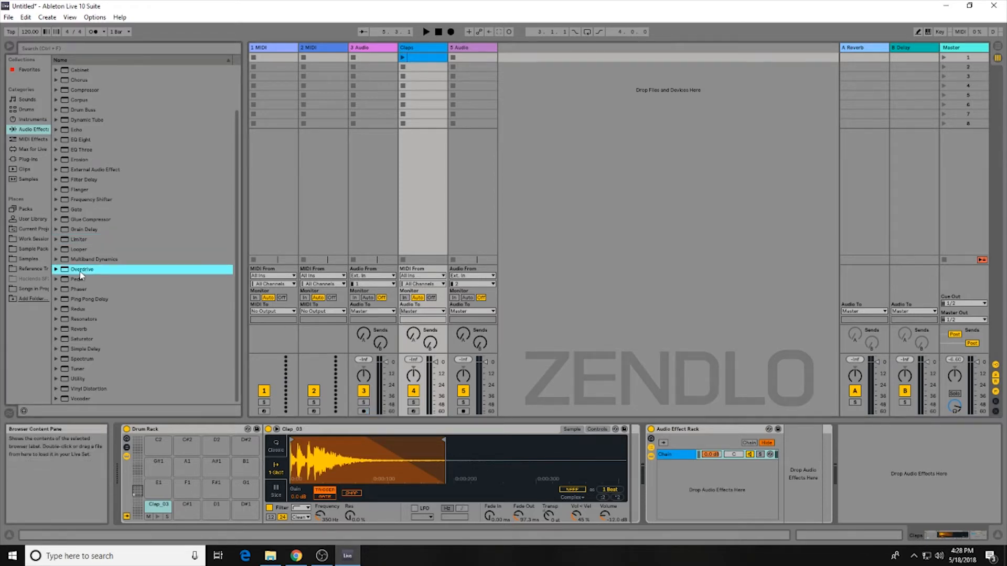
{"action": "left_click_drag", "start_coordinate": [81, 275], "coordinate": [785, 450]}
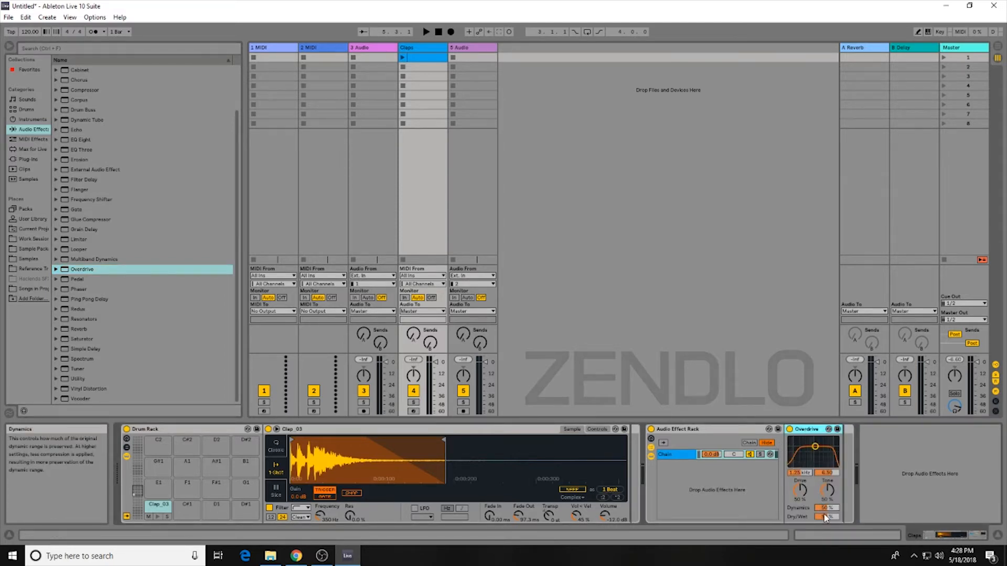
{"action": "left_click_drag", "start_coordinate": [827, 517], "coordinate": [827, 551]}
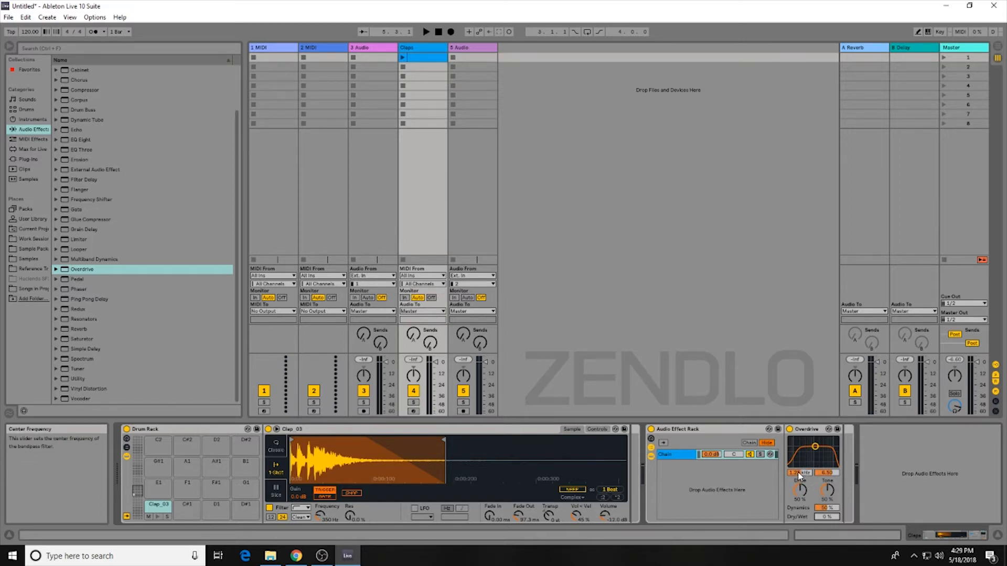
{"action": "left_click_drag", "start_coordinate": [799, 472], "coordinate": [799, 483]}
{"action": "key", "text": "ctrl+z"}
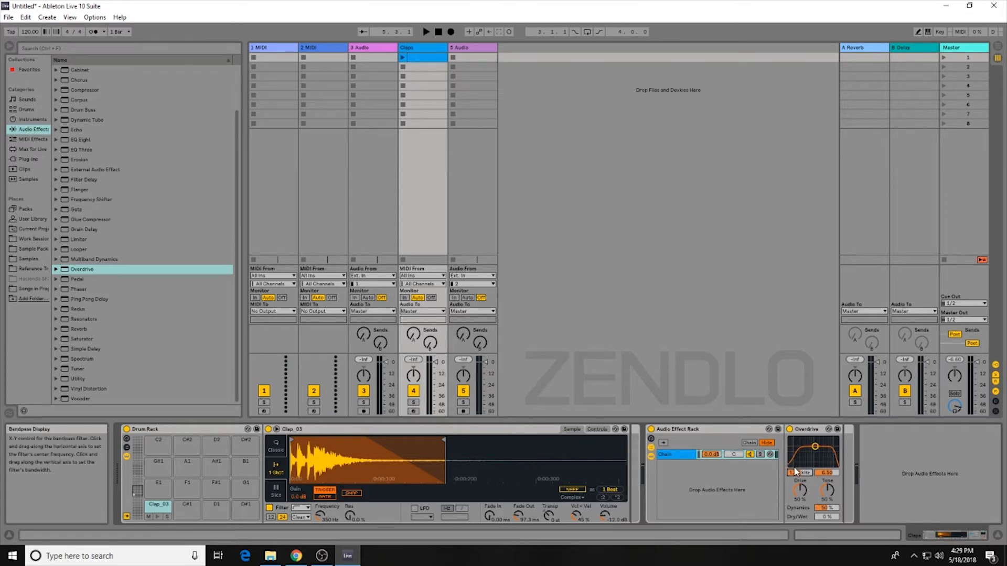
{"action": "left_click", "coordinate": [827, 517]}
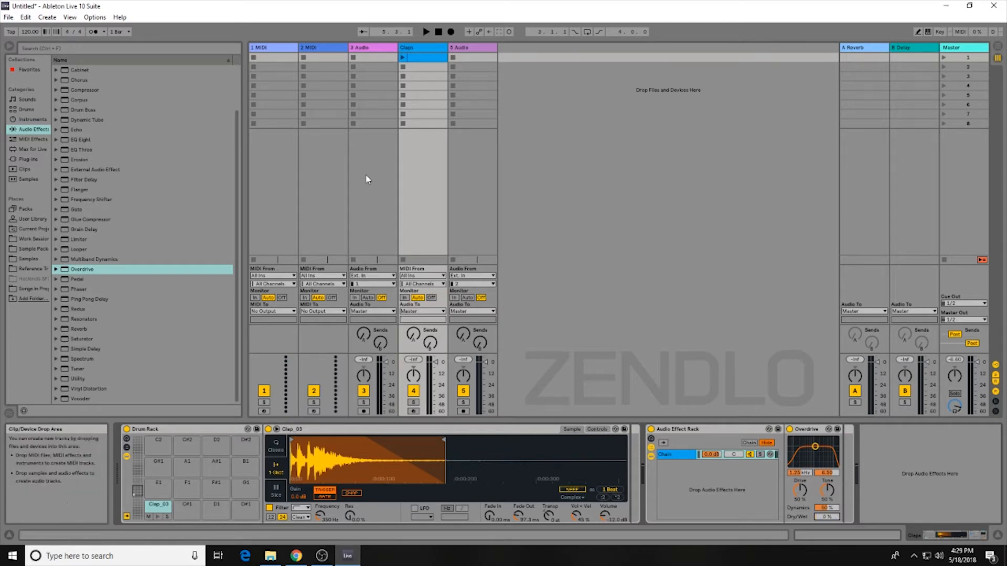
Play the Claps clip, raise Overdrive's Dry/Wet to 7% and stop playback
{"action": "left_click", "coordinate": [403, 57]}
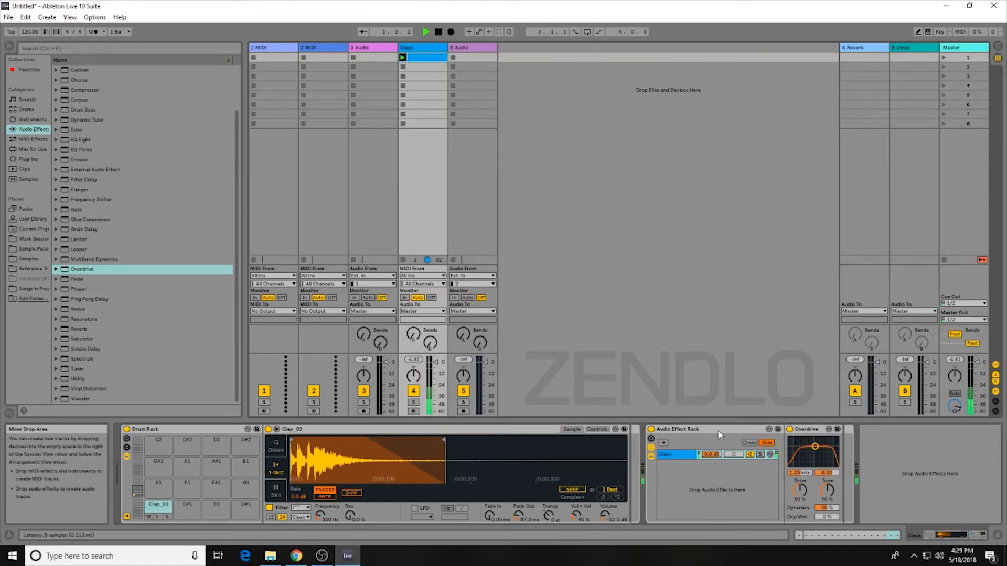
{"action": "left_click_drag", "start_coordinate": [827, 517], "coordinate": [833, 517]}
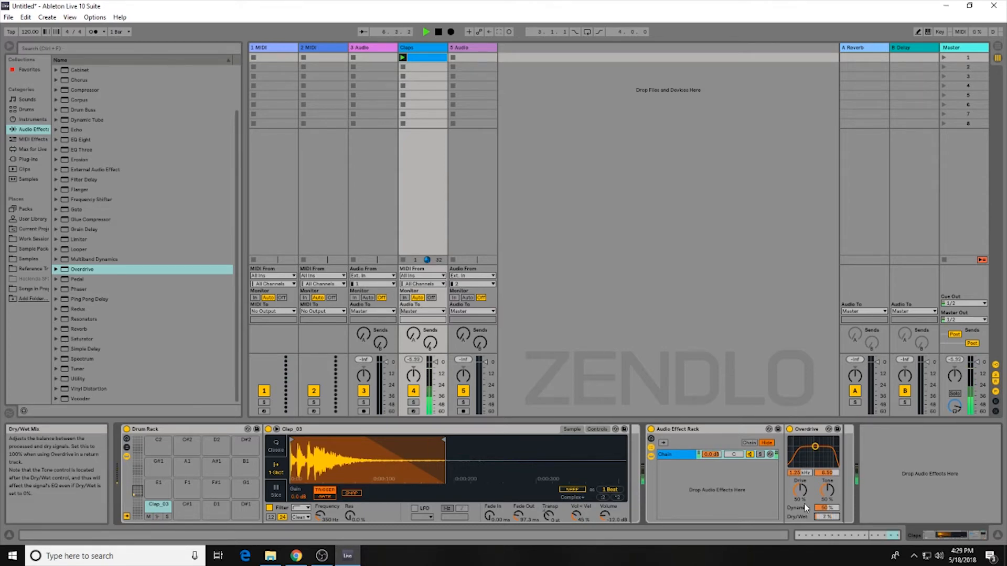
{"action": "key", "text": "space"}
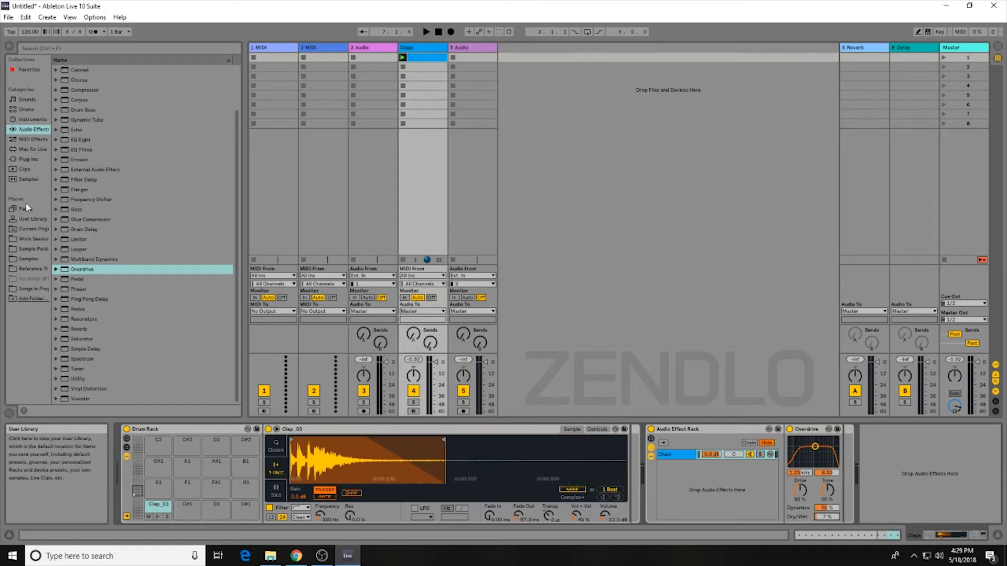
Load the L1 limiter Stereo plug-in after Overdrive and close its window
{"action": "left_click", "coordinate": [36, 161]}
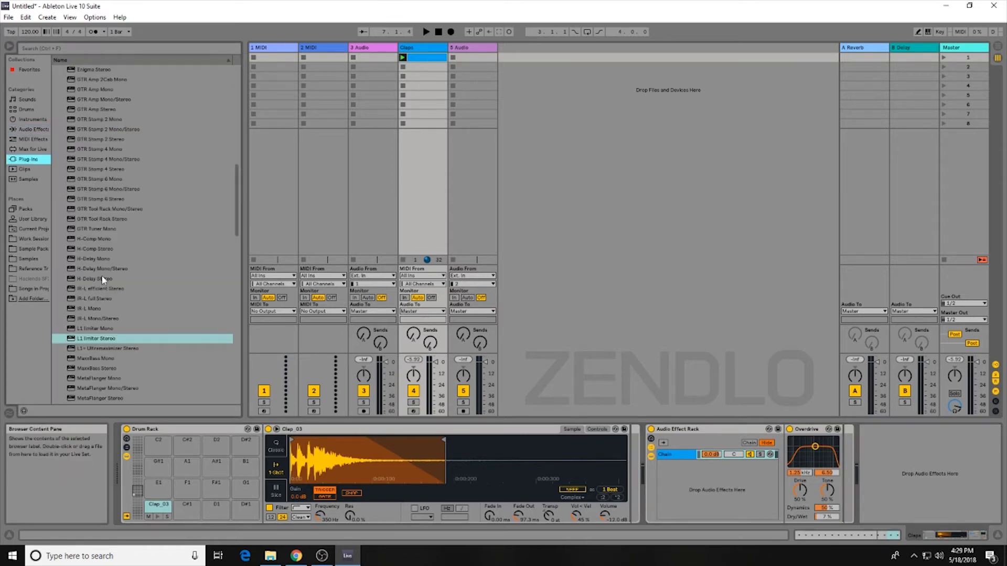
{"action": "scroll", "coordinate": [102, 288], "scroll_direction": "down", "scroll_amount": 2}
{"action": "left_click_drag", "start_coordinate": [96, 289], "coordinate": [847, 461]}
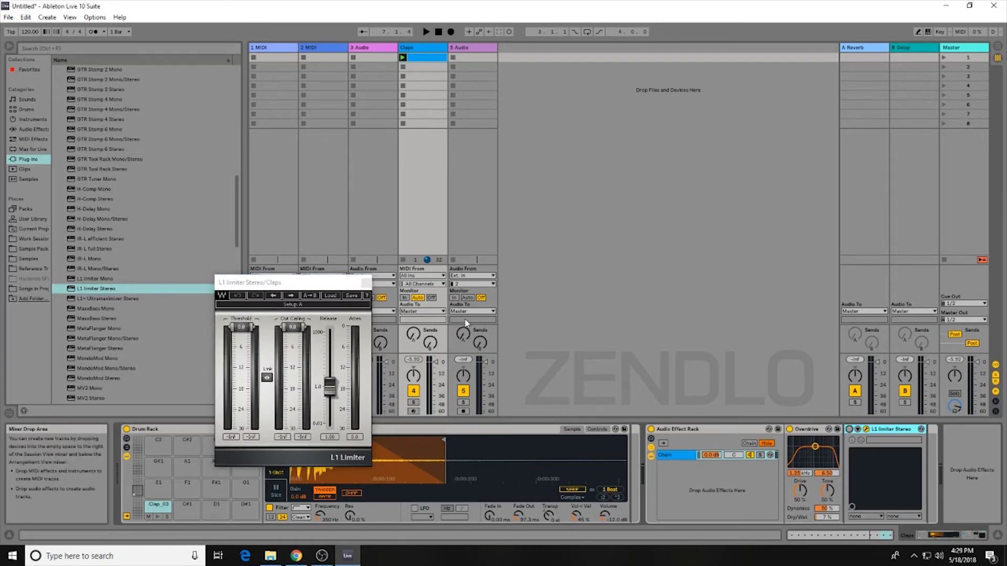
{"action": "left_click", "coordinate": [366, 283]}
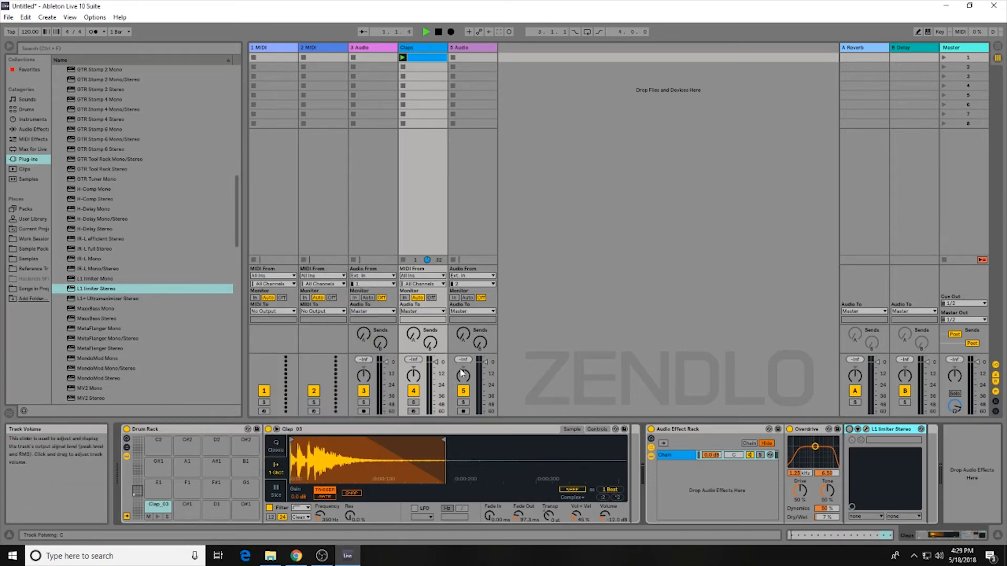
Play the claps and compare the track's peak level with Overdrive bypassed and active
{"action": "key", "text": "space"}
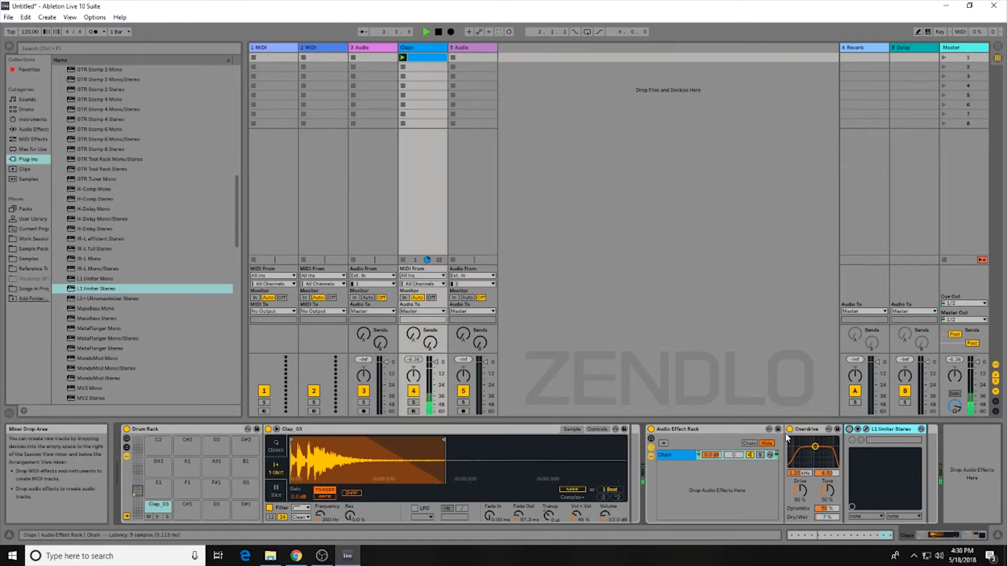
{"action": "left_click", "coordinate": [414, 360]}
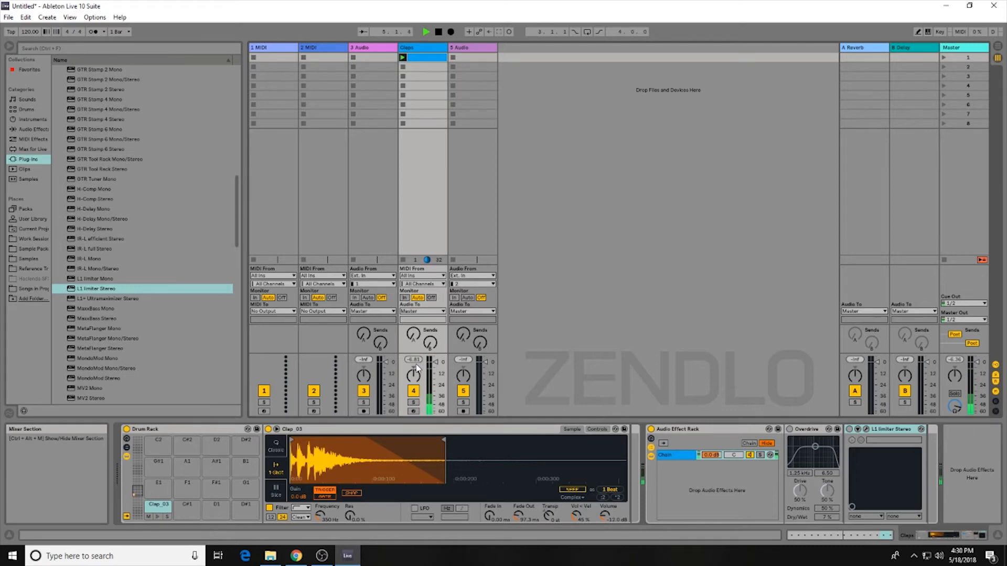
{"action": "left_click", "coordinate": [790, 429]}
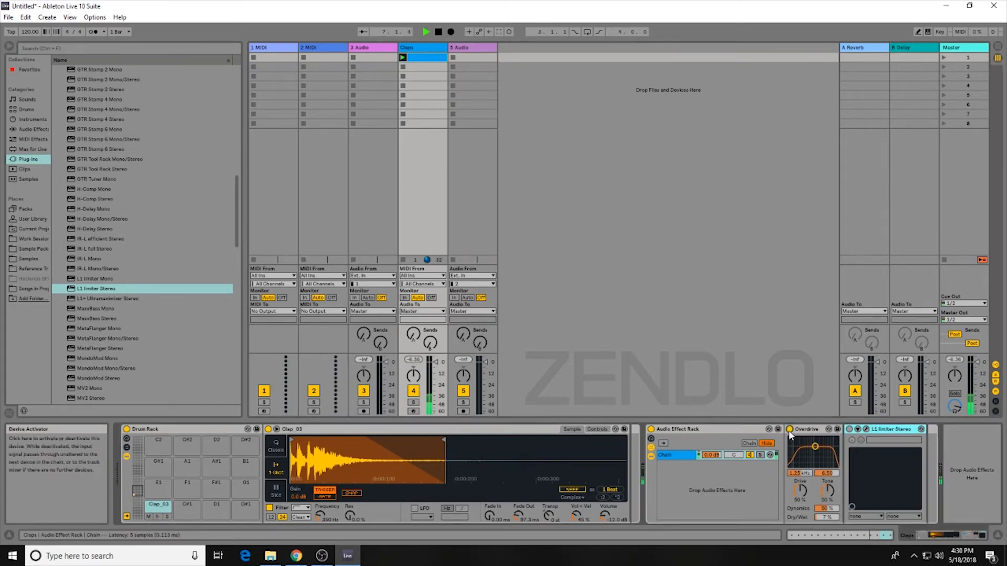
{"action": "key", "text": "space"}
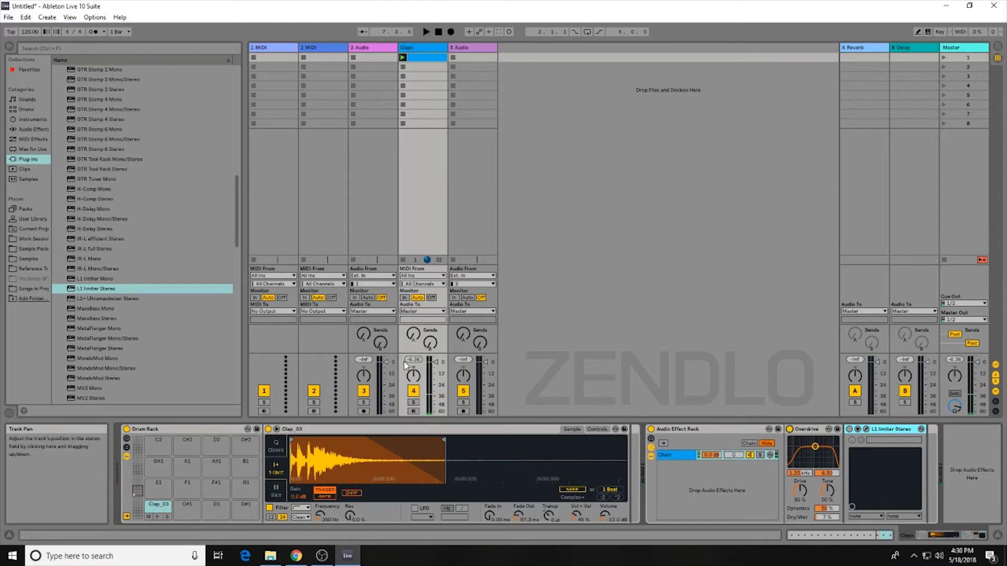
Lower the L1 limiter's linked threshold and output ceiling together to about -9.5 dB, checking them against the playing claps
{"action": "left_click", "coordinate": [865, 429]}
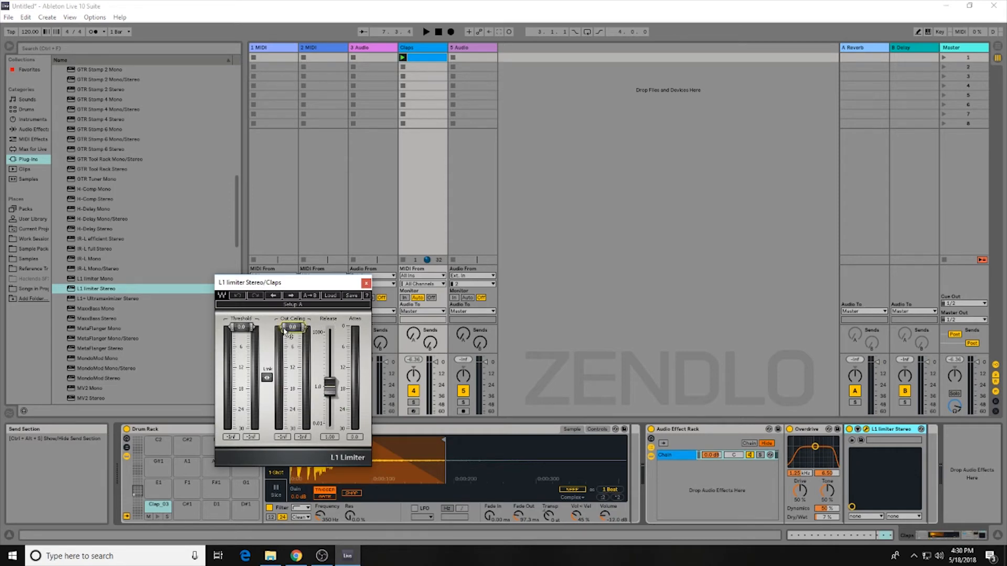
{"action": "mouse_move", "coordinate": [243, 329]}
{"action": "left_mouse_down"}
{"action": "mouse_move", "coordinate": [242, 362]}
{"action": "mouse_move", "coordinate": [243, 342]}
{"action": "left_mouse_up"}
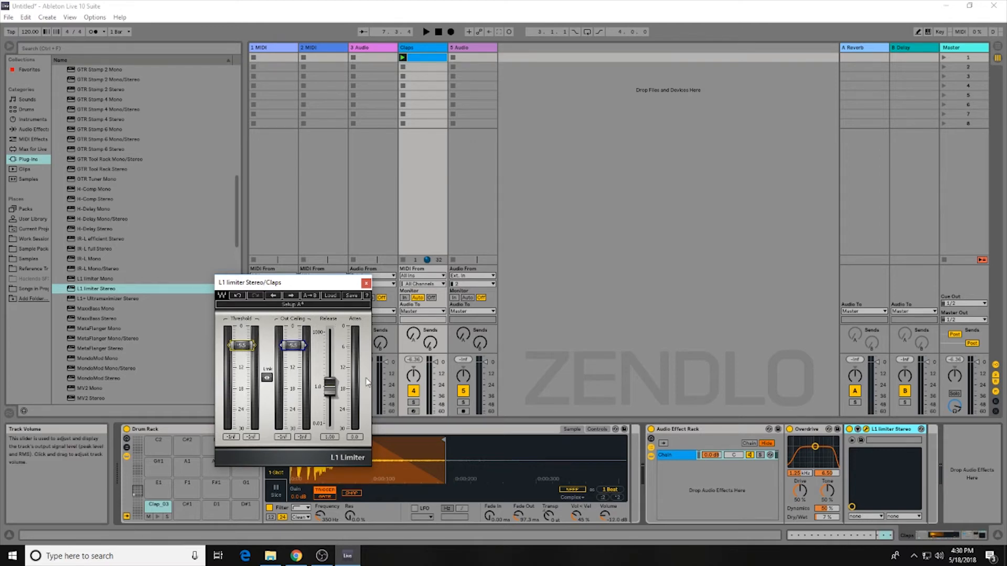
{"action": "key", "text": "space"}
{"action": "mouse_move", "coordinate": [245, 346]}
{"action": "left_mouse_down"}
{"action": "mouse_move", "coordinate": [242, 367]}
{"action": "mouse_move", "coordinate": [242, 358]}
{"action": "left_mouse_up"}
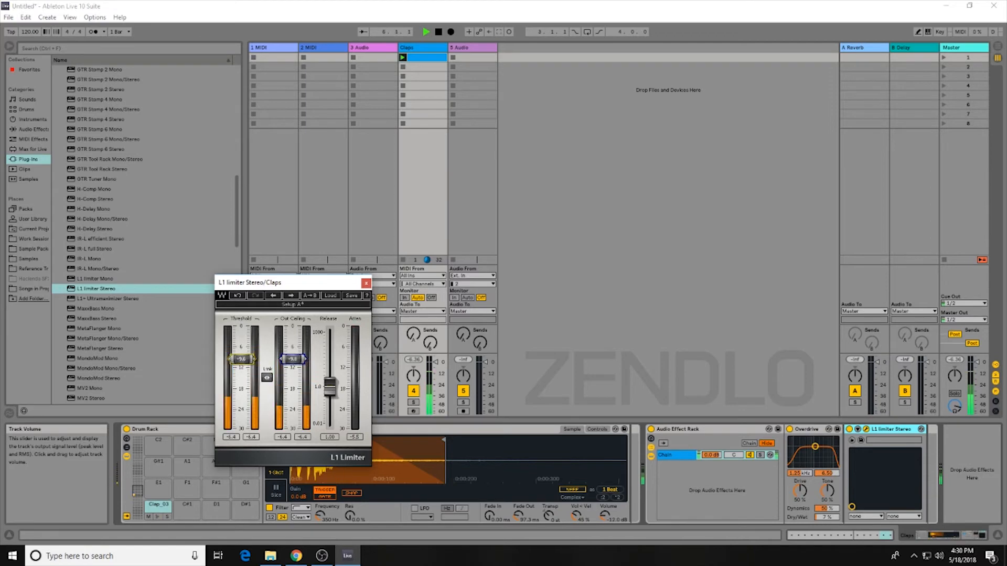
{"action": "key", "text": "space"}
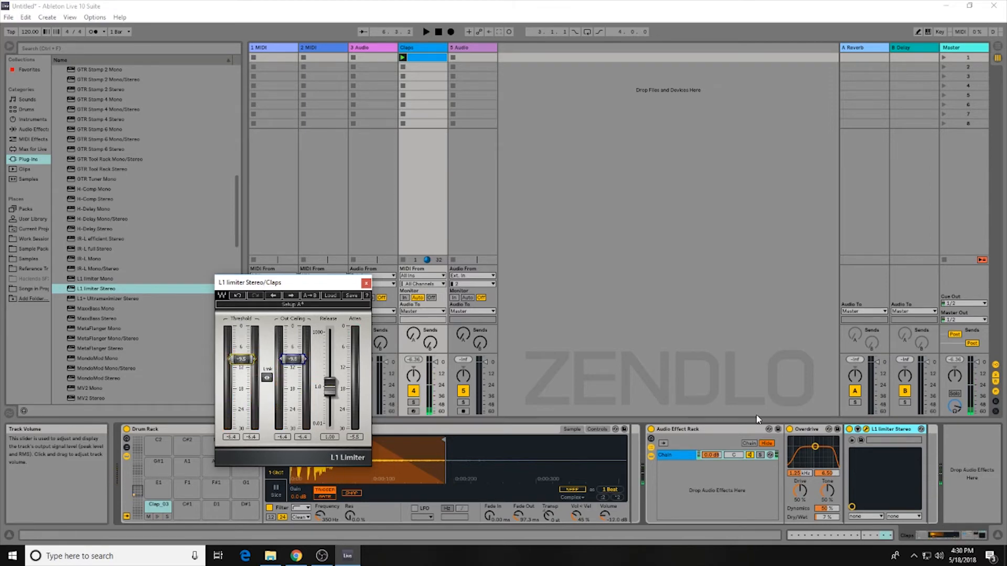
Nudge the L1 limiter's linked threshold and ceiling to -9.8 dB while comparing the claps with the limiter bypassed and active
{"action": "key", "text": "space"}
{"action": "left_click", "coordinate": [849, 431]}
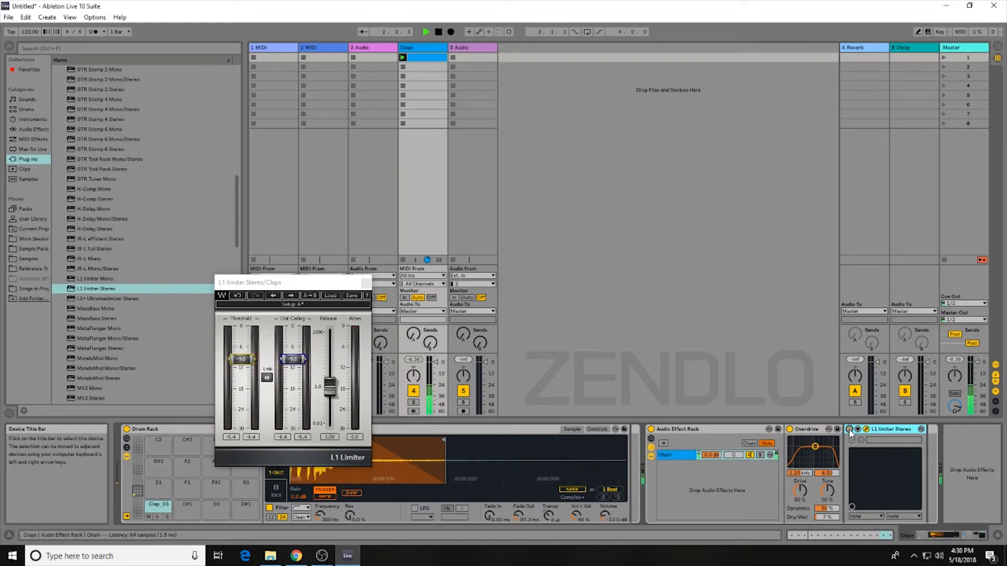
{"action": "left_click", "coordinate": [849, 431]}
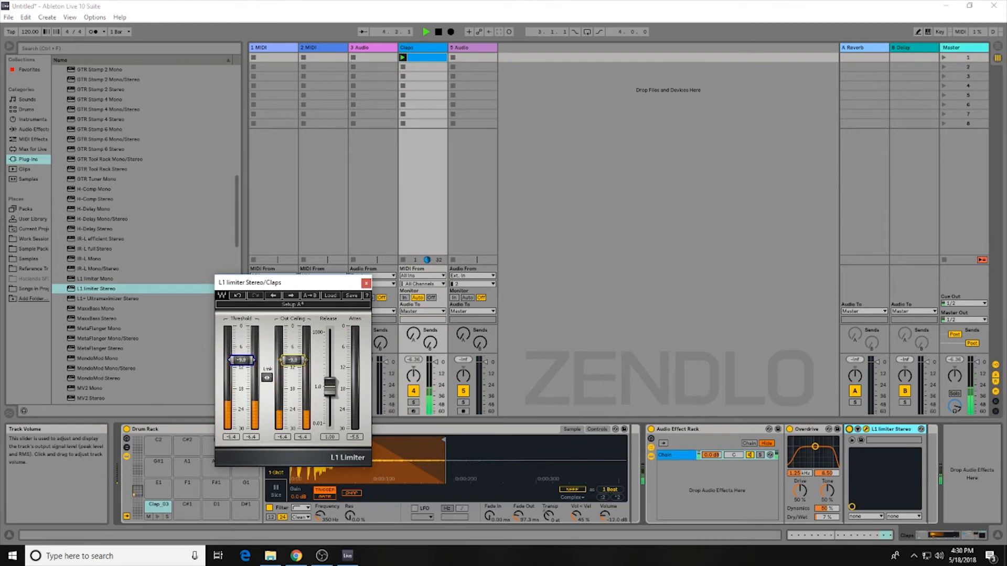
{"action": "left_click_drag", "start_coordinate": [267, 378], "coordinate": [267, 379]}
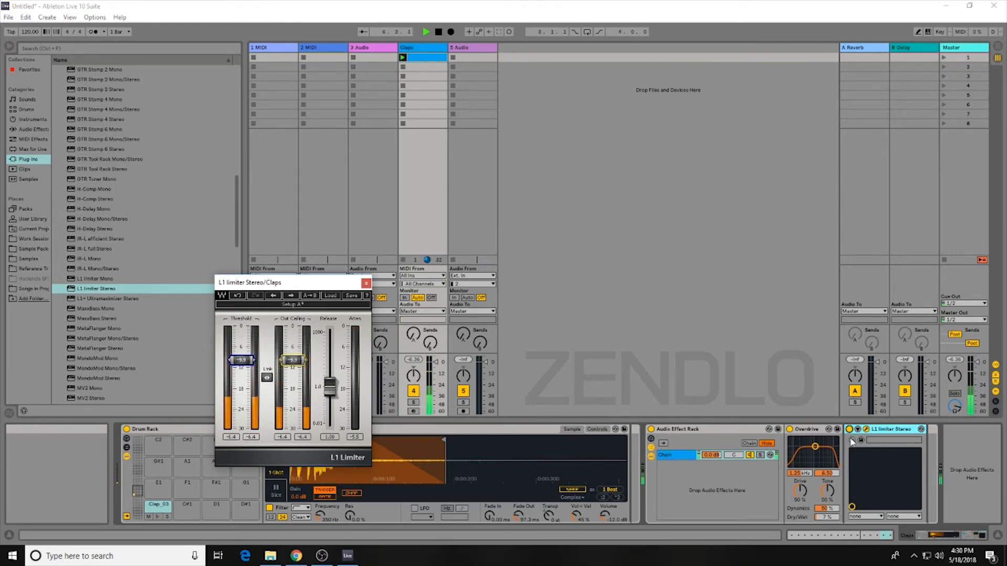
{"action": "left_click", "coordinate": [850, 429]}
{"action": "left_click", "coordinate": [850, 429]}
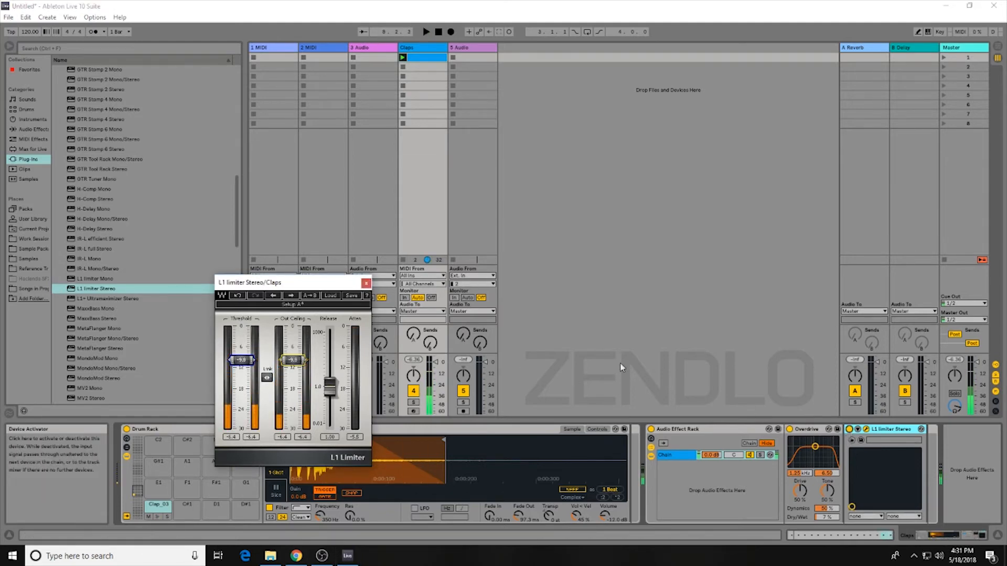
{"action": "left_click", "coordinate": [366, 283]}
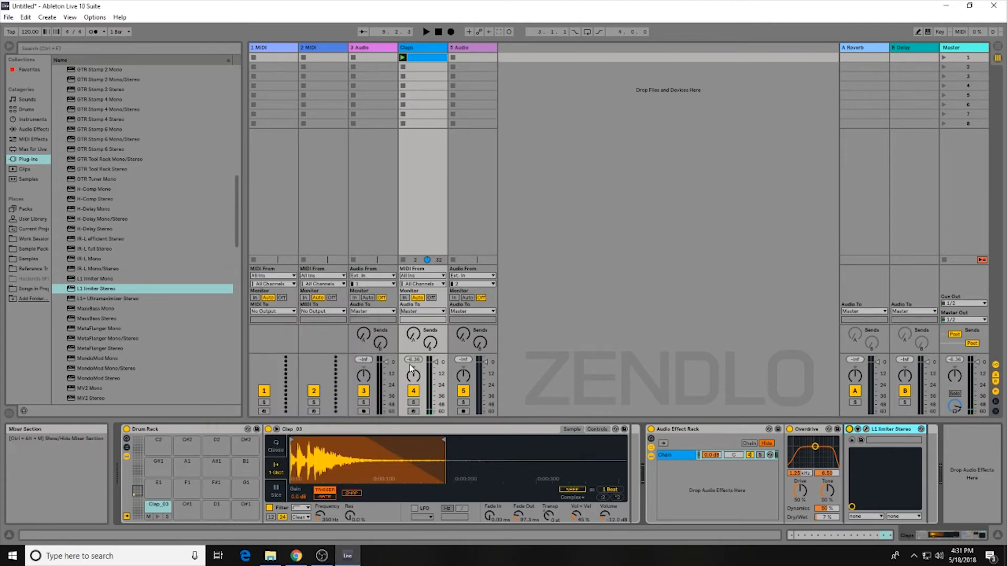
Play the claps and compare the track's peak level with the whole Audio Effect Rack bypassed and active
{"action": "key", "text": "space"}
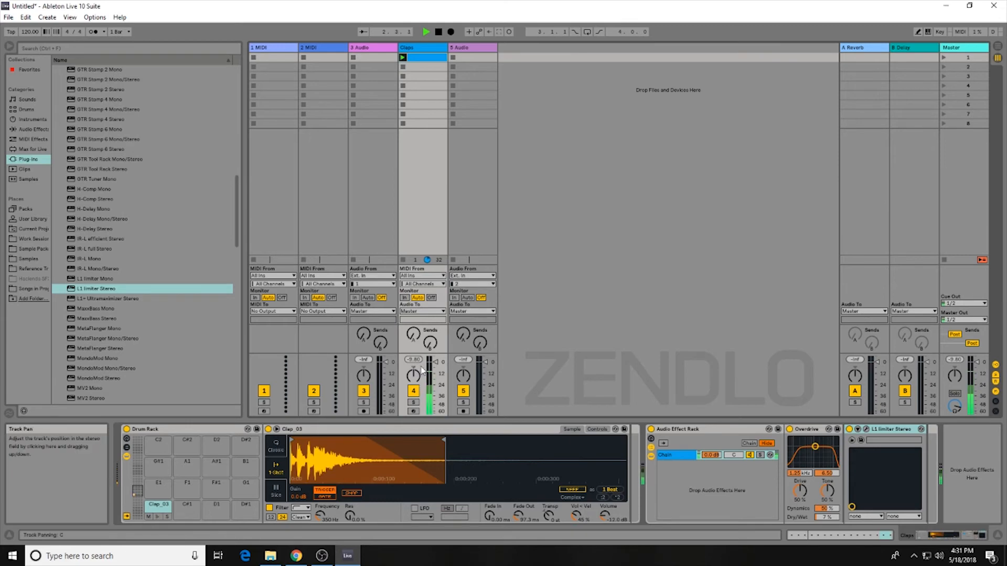
{"action": "left_click", "coordinate": [651, 429]}
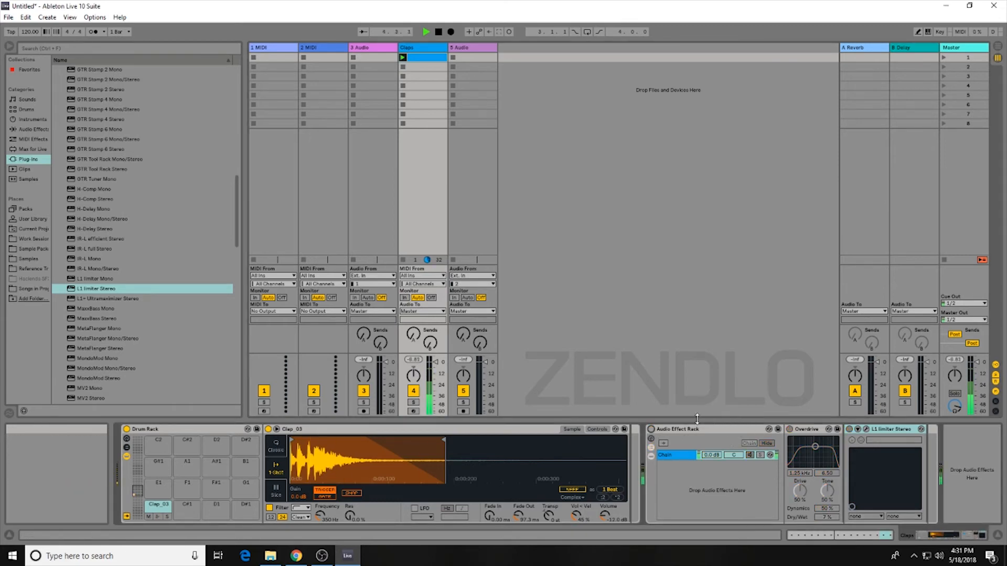
{"action": "left_click", "coordinate": [651, 429]}
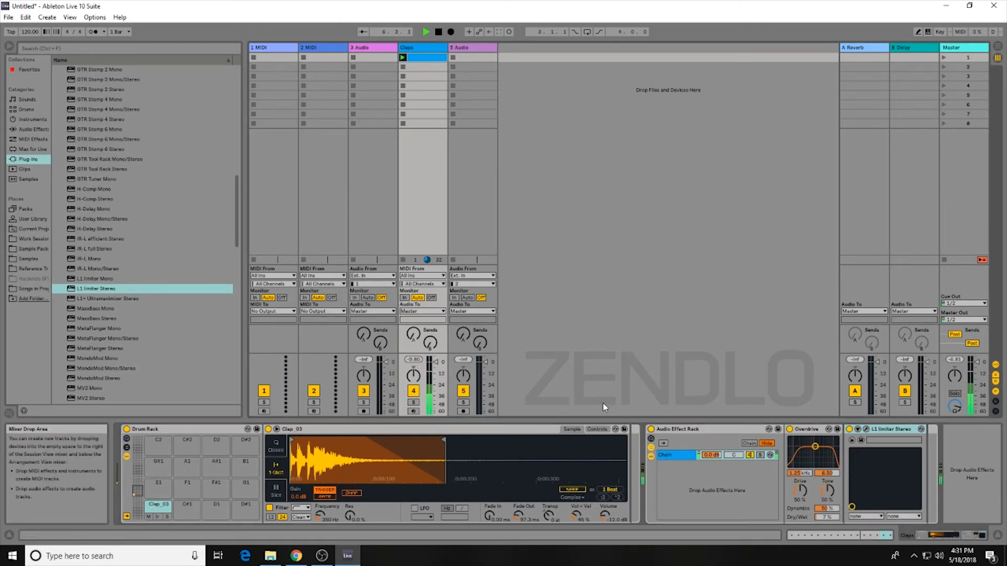
Add Ableton's stock Limiter after the L1 limiter Stereo and deactivate the L1 limiter
{"action": "left_click", "coordinate": [32, 129]}
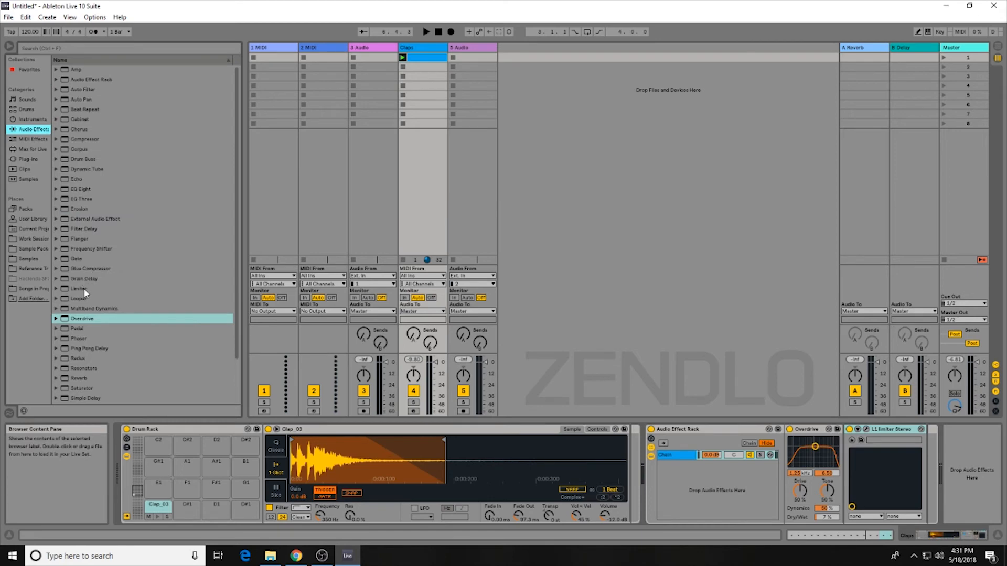
{"action": "left_click_drag", "start_coordinate": [84, 289], "coordinate": [925, 436]}
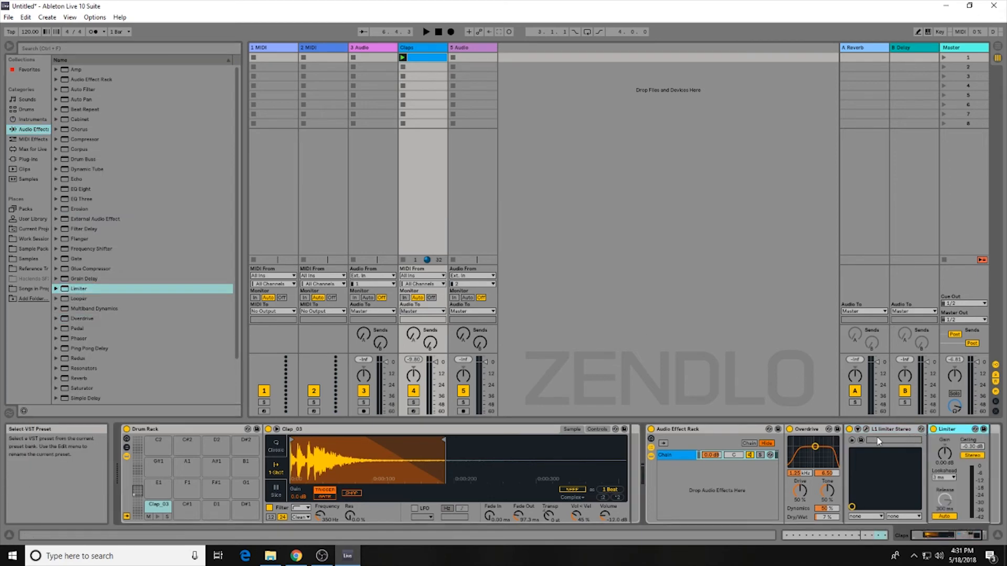
{"action": "left_click", "coordinate": [849, 430]}
Set the stock Limiter's ceiling to -9.8 dB and play the claps to hear it
{"action": "left_click", "coordinate": [971, 448]}
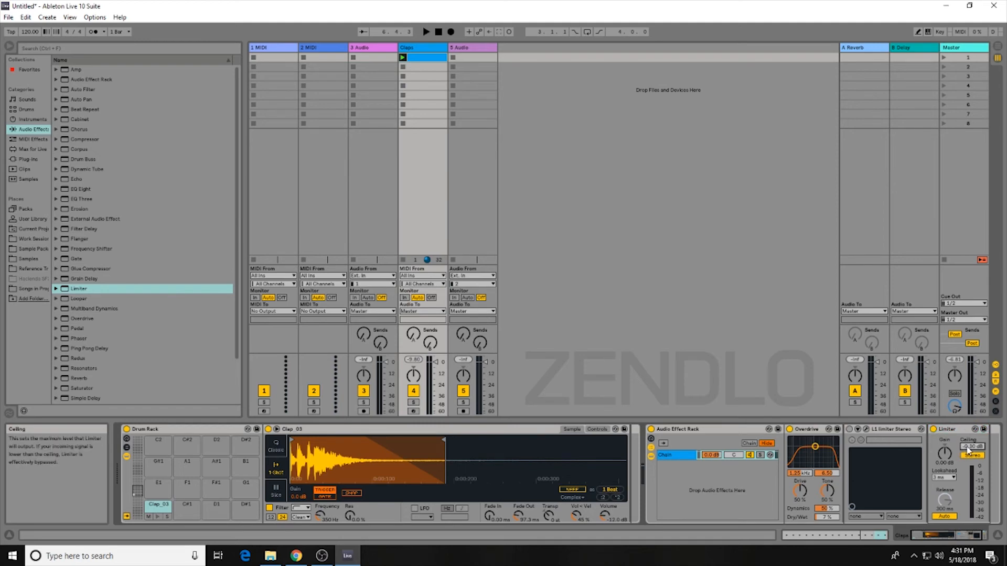
{"action": "type", "text": "-9.8"}
{"action": "key", "text": "Return"}
{"action": "key", "text": "space"}
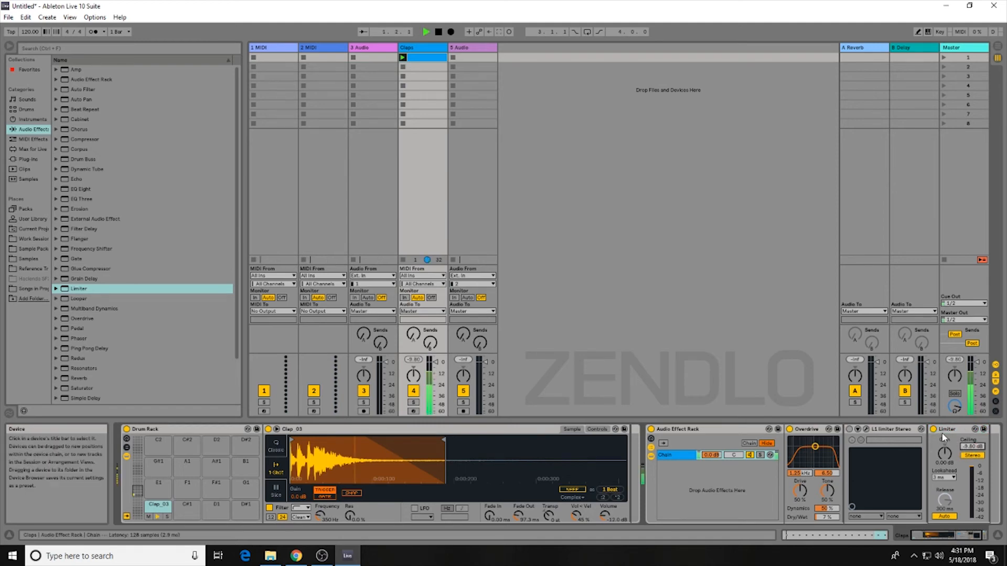
Compare the playing claps with the stock Limiter bypassed and active
{"action": "left_click", "coordinate": [933, 429]}
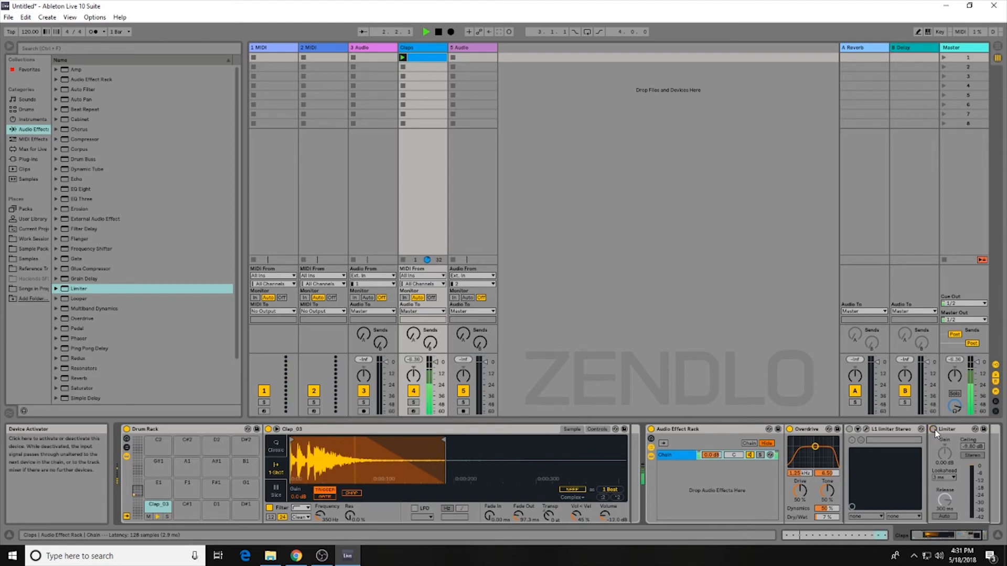
{"action": "left_click", "coordinate": [934, 429]}
{"action": "left_click", "coordinate": [933, 429]}
{"action": "left_click", "coordinate": [933, 429]}
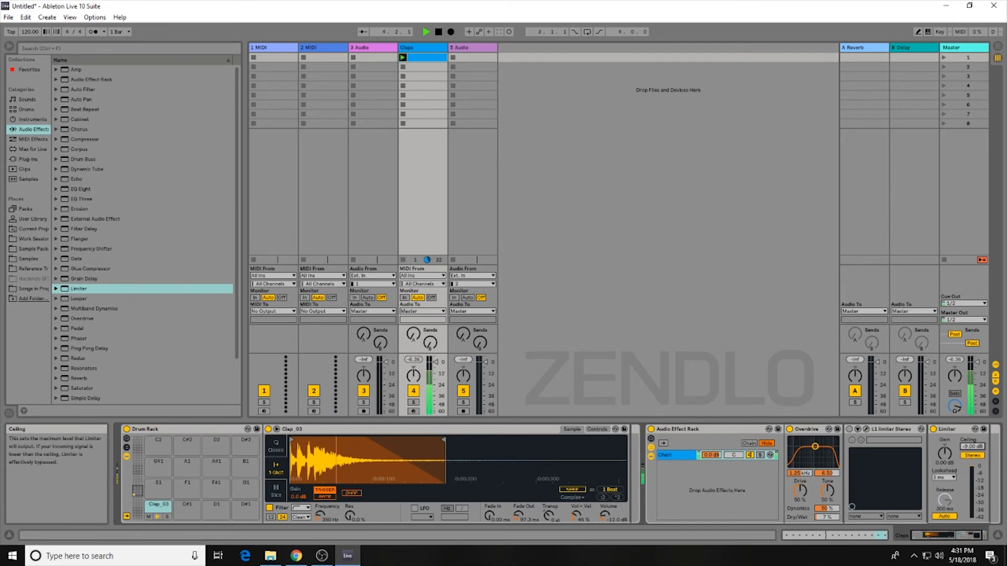
Set the stock Limiter's ceiling to -9.38 dB, compare the claps with it bypassed and active, and stop playback
{"action": "left_click_drag", "start_coordinate": [972, 447], "coordinate": [972, 450]}
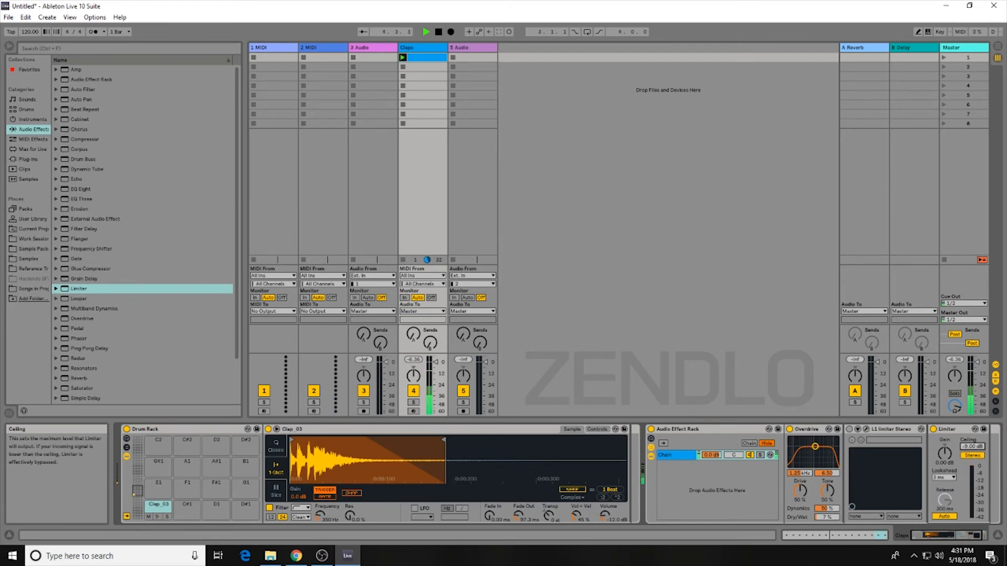
{"action": "left_click", "coordinate": [934, 429]}
{"action": "left_click", "coordinate": [934, 429]}
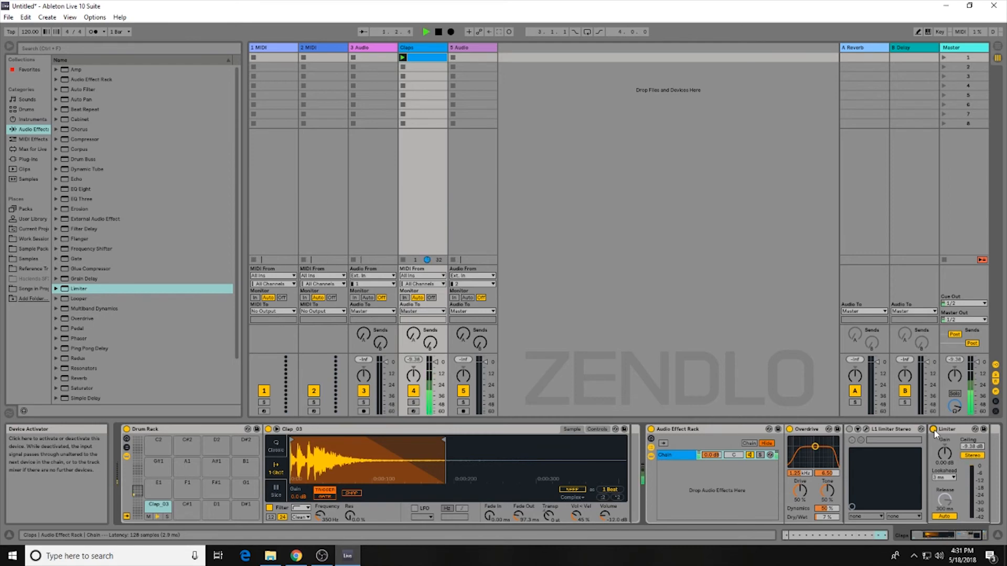
{"action": "left_click", "coordinate": [934, 429]}
{"action": "left_click", "coordinate": [933, 430]}
{"action": "key", "text": "space"}
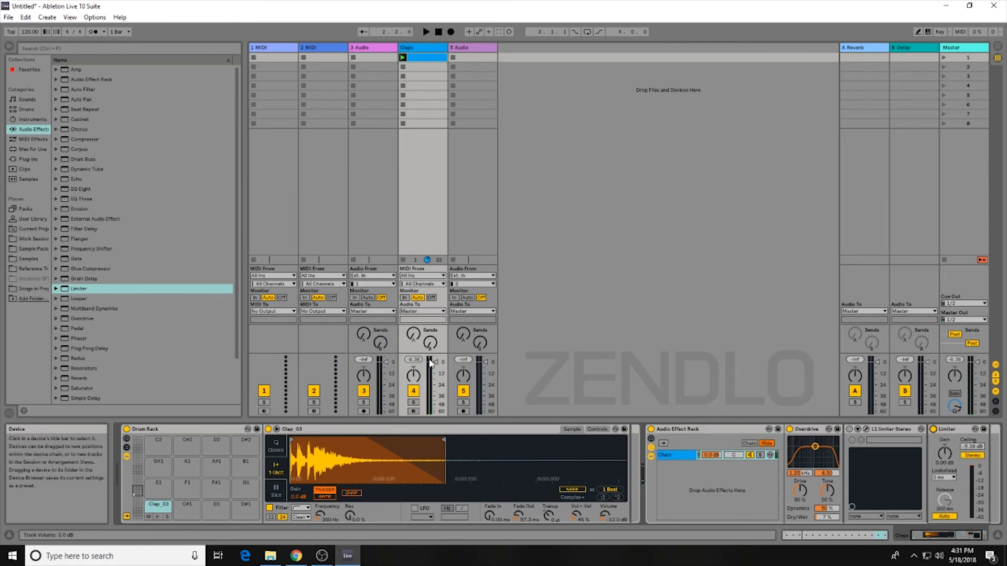
Replay the claps to check the track's peak level and compare them with Overdrive bypassed and active
{"action": "key", "text": "space"}
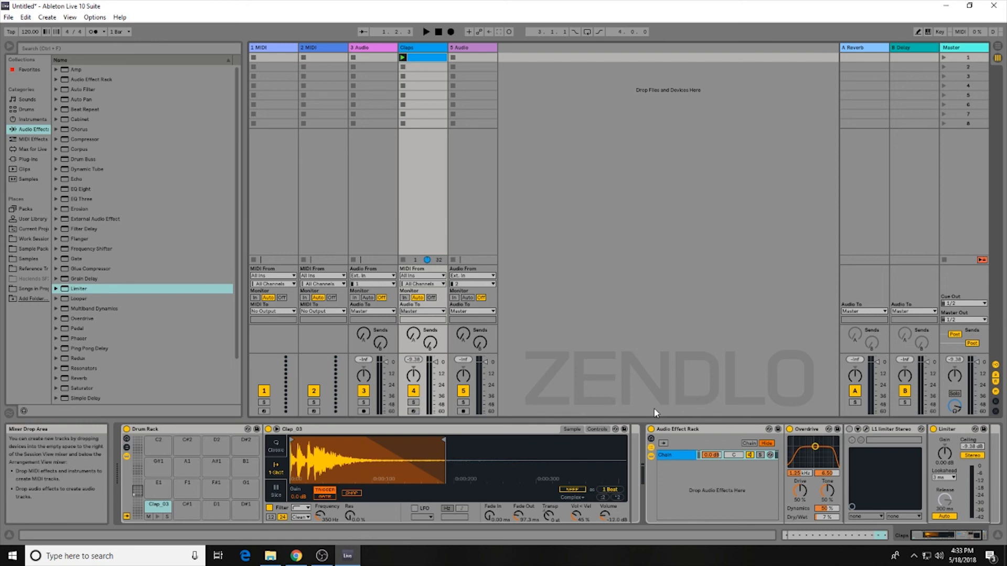
{"action": "key", "text": "space"}
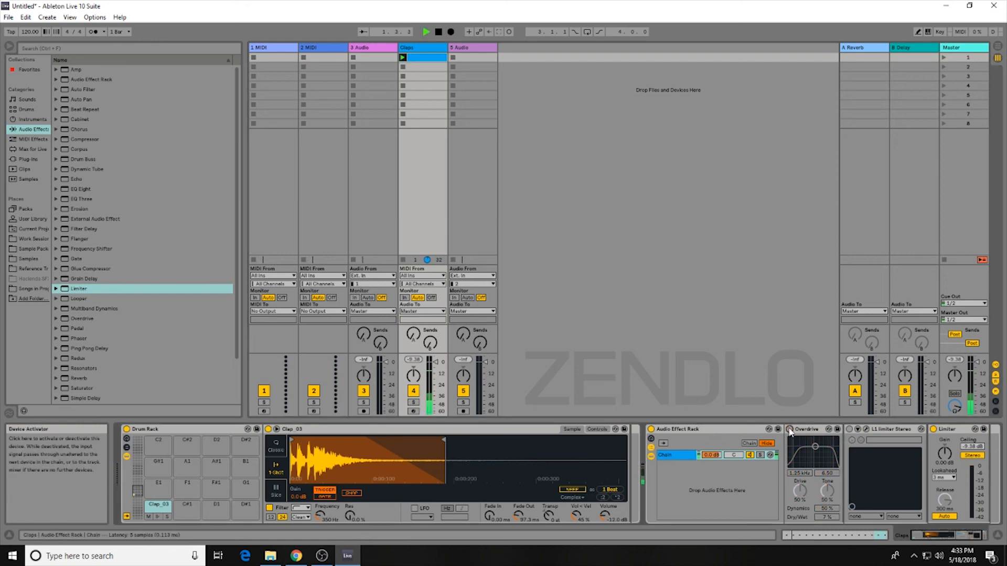
{"action": "key", "text": "space"}
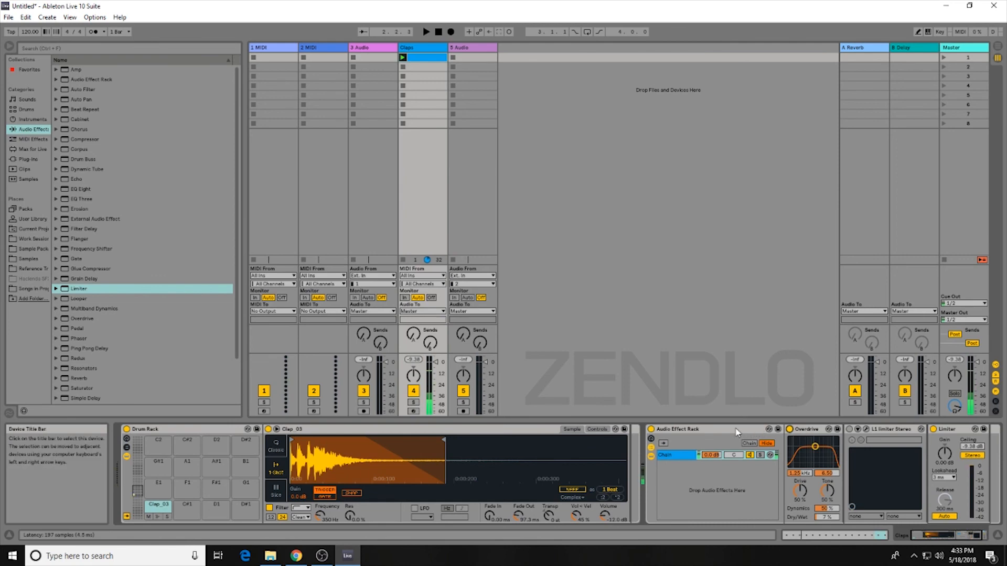